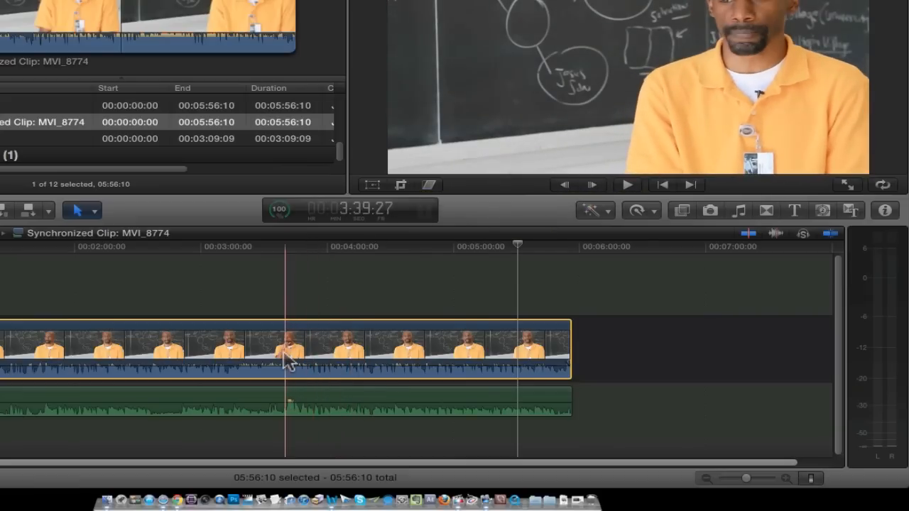
Enable Correction 1 on the synchronized clip MVI_8774 and open its color adjustment controls.
{"action": "left_click", "coordinate": [287, 361]}
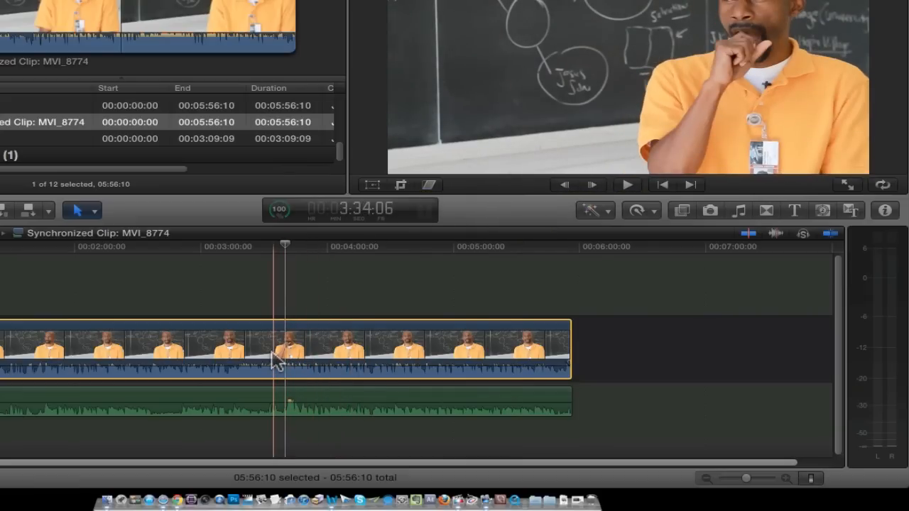
{"action": "key", "text": "super+6"}
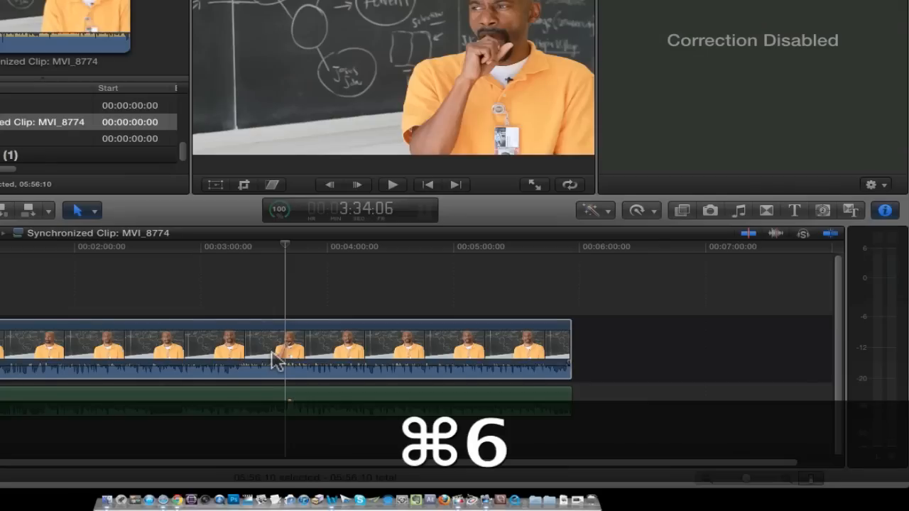
{"action": "left_click", "coordinate": [416, 365]}
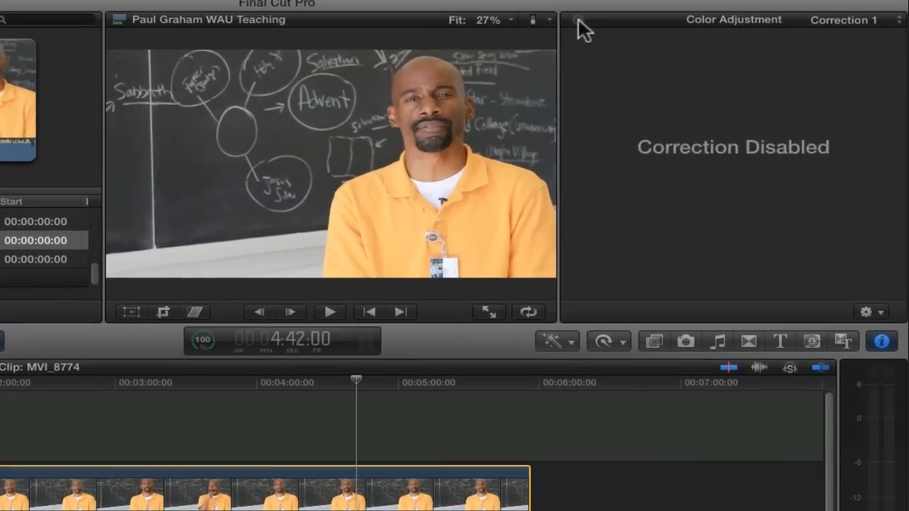
{"action": "left_click", "coordinate": [616, 0]}
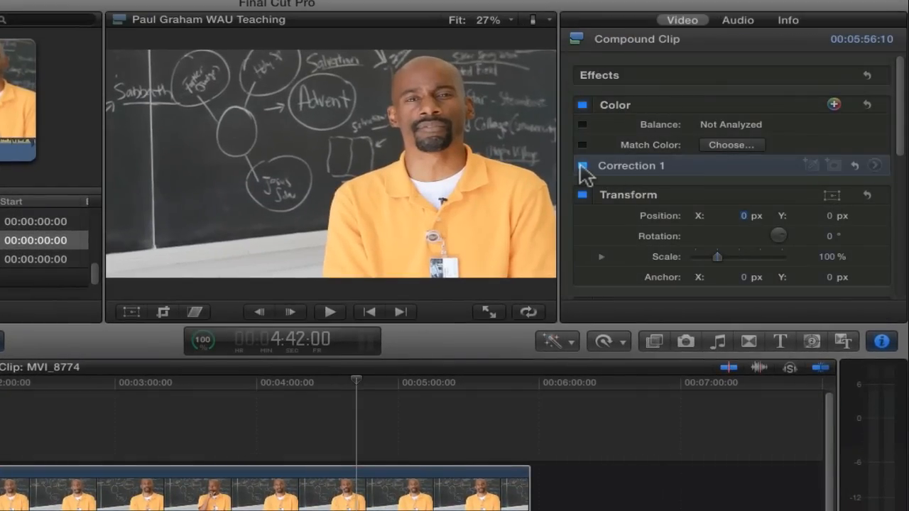
{"action": "left_click", "coordinate": [582, 166]}
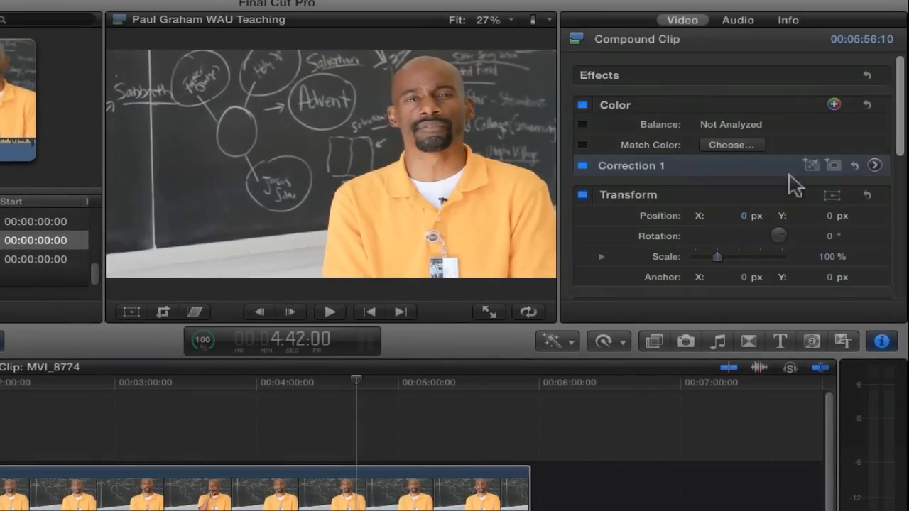
{"action": "left_click", "coordinate": [875, 166]}
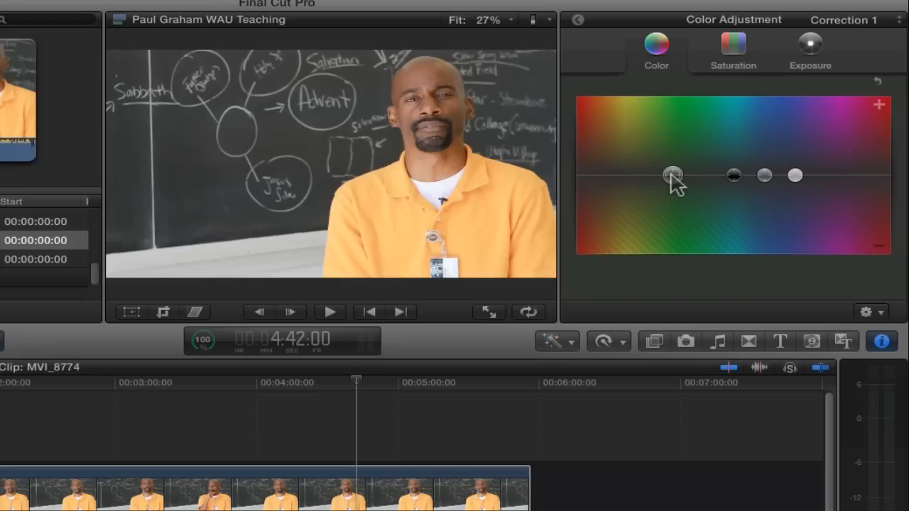
Set Correction 1's color to Global 94° +2%, Midtones 215° -14% and Highlights 271° +11%, and shift Shadows slightly toward negative green.
{"action": "mouse_move", "coordinate": [671, 174]}
{"action": "left_mouse_down"}
{"action": "mouse_move", "coordinate": [635, 177]}
{"action": "mouse_move", "coordinate": [616, 141]}
{"action": "mouse_move", "coordinate": [637, 178]}
{"action": "mouse_move", "coordinate": [668, 193]}
{"action": "mouse_move", "coordinate": [649, 134]}
{"action": "mouse_move", "coordinate": [659, 179]}
{"action": "left_mouse_up"}
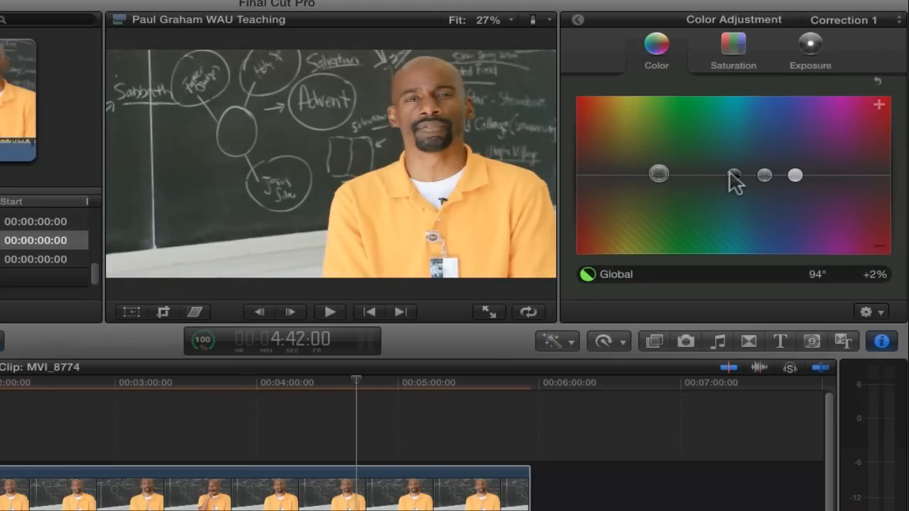
{"action": "left_click_drag", "start_coordinate": [734, 175], "coordinate": [764, 182]}
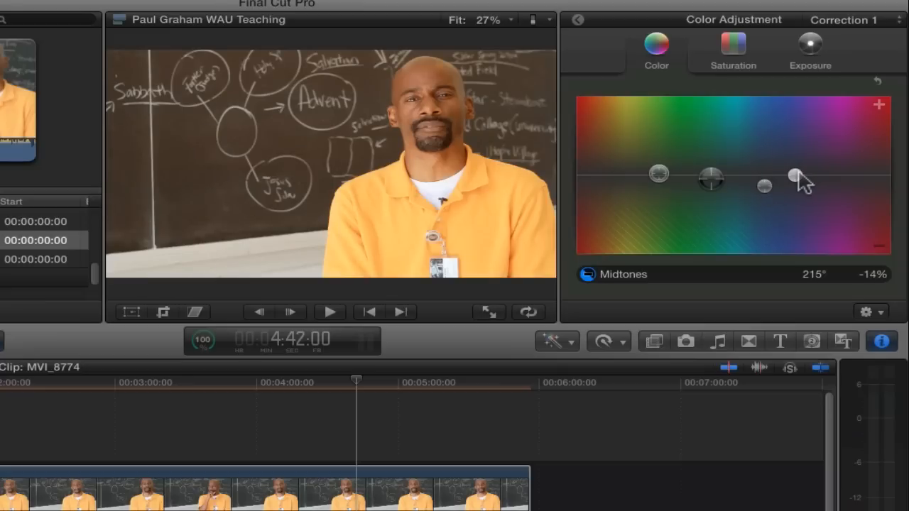
{"action": "mouse_move", "coordinate": [799, 173]}
{"action": "left_mouse_down"}
{"action": "mouse_move", "coordinate": [804, 186]}
{"action": "mouse_move", "coordinate": [817, 179]}
{"action": "mouse_move", "coordinate": [810, 162]}
{"action": "left_mouse_up"}
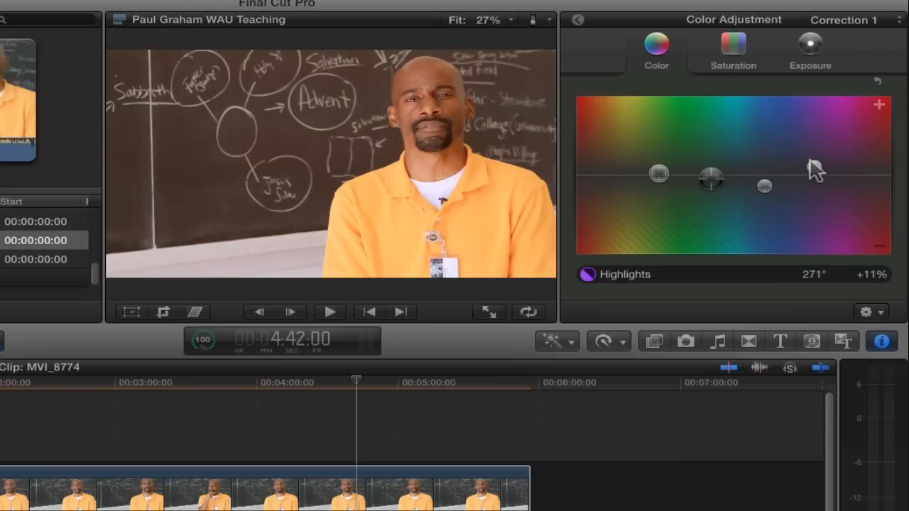
Set Correction 1's saturation to Global -6% and Highlights +15%, slightly lower Shadows, and keep Midtones at 0%.
{"action": "left_click", "coordinate": [740, 50]}
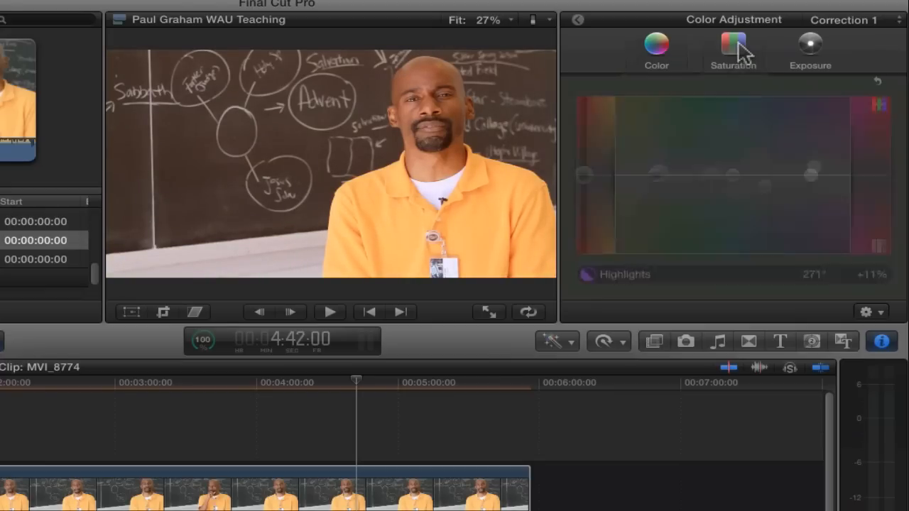
{"action": "mouse_move", "coordinate": [588, 177]}
{"action": "left_mouse_down"}
{"action": "mouse_move", "coordinate": [588, 84]}
{"action": "mouse_move", "coordinate": [590, 263]}
{"action": "mouse_move", "coordinate": [590, 174]}
{"action": "mouse_move", "coordinate": [584, 180]}
{"action": "left_mouse_up"}
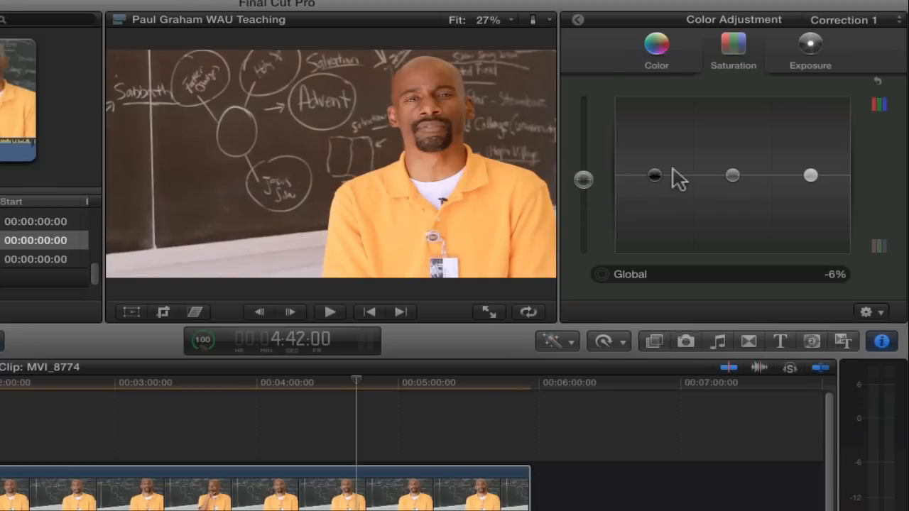
{"action": "mouse_move", "coordinate": [658, 182]}
{"action": "left_mouse_down"}
{"action": "mouse_move", "coordinate": [660, 194]}
{"action": "mouse_move", "coordinate": [657, 182]}
{"action": "left_mouse_up"}
{"action": "left_click_drag", "start_coordinate": [732, 176], "coordinate": [732, 175]}
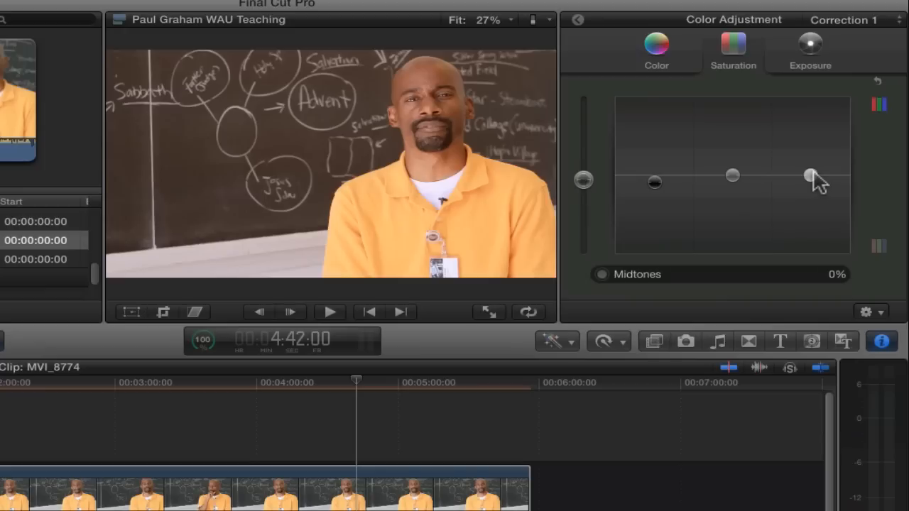
{"action": "mouse_move", "coordinate": [816, 181]}
{"action": "left_mouse_down"}
{"action": "mouse_move", "coordinate": [820, 197]}
{"action": "mouse_move", "coordinate": [815, 170]}
{"action": "left_mouse_up"}
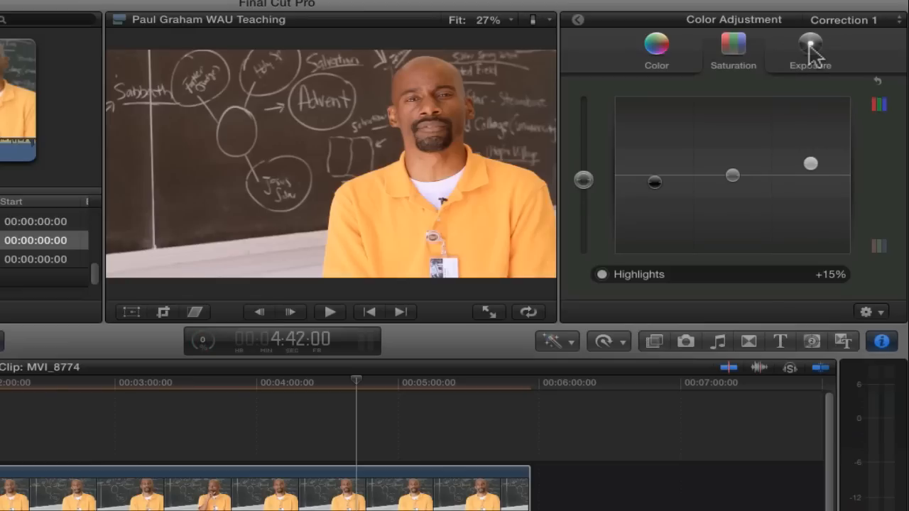
Set Correction 1's exposure to Shadows +5% and Midtones -19%.
{"action": "left_click", "coordinate": [809, 48]}
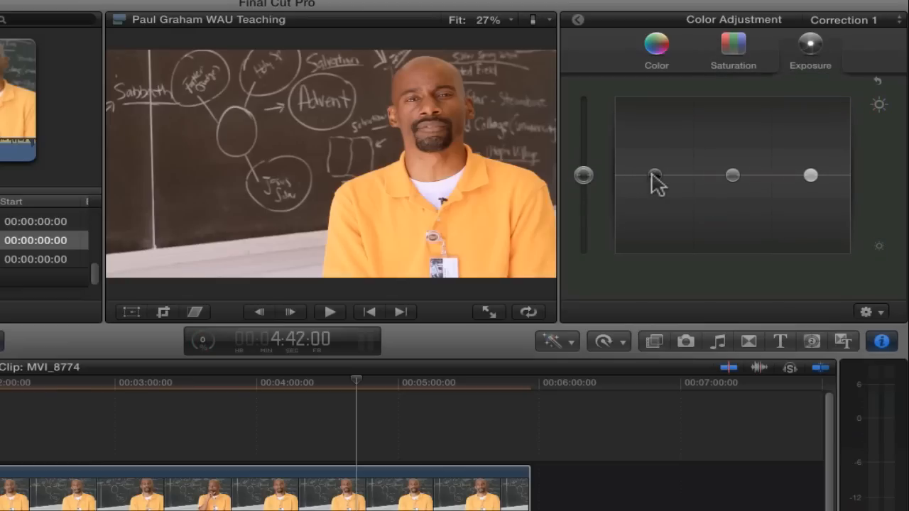
{"action": "left_click_drag", "start_coordinate": [653, 173], "coordinate": [654, 171]}
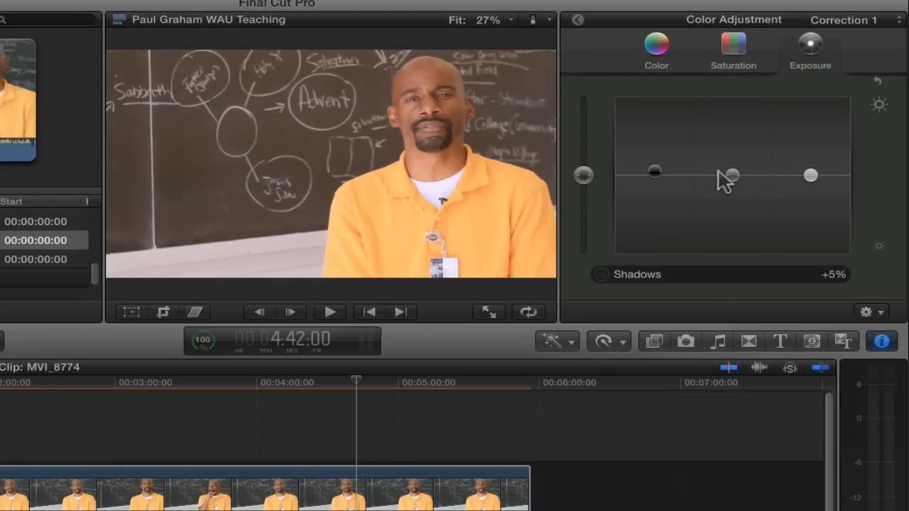
{"action": "left_click_drag", "start_coordinate": [731, 175], "coordinate": [736, 192]}
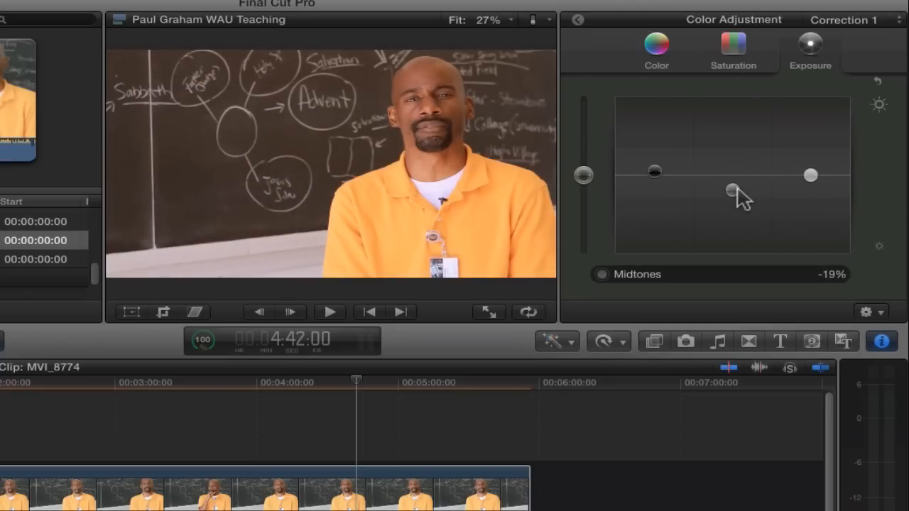
Check the corrected image at several earlier points of the clip in the timeline.
{"action": "left_click", "coordinate": [287, 394]}
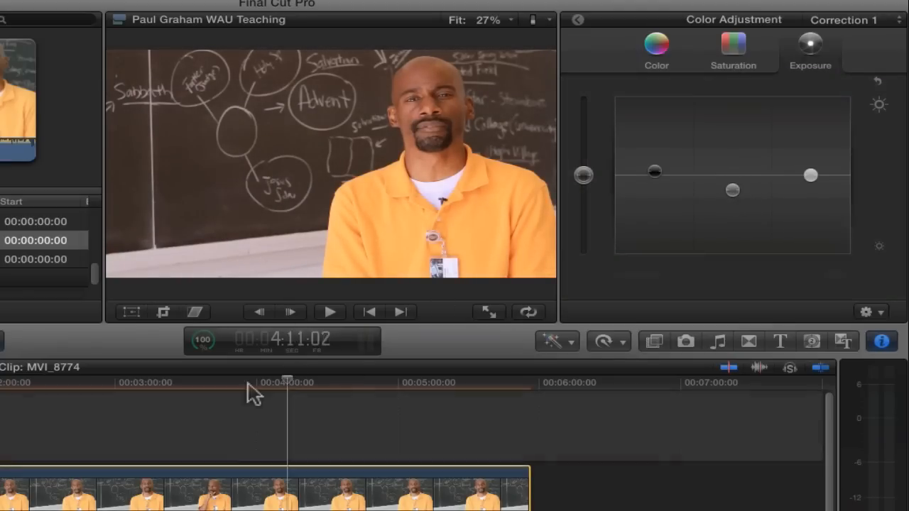
{"action": "left_click", "coordinate": [194, 401]}
{"action": "left_click_drag", "start_coordinate": [125, 409], "coordinate": [323, 426]}
{"action": "left_click_drag", "start_coordinate": [250, 428], "coordinate": [182, 416]}
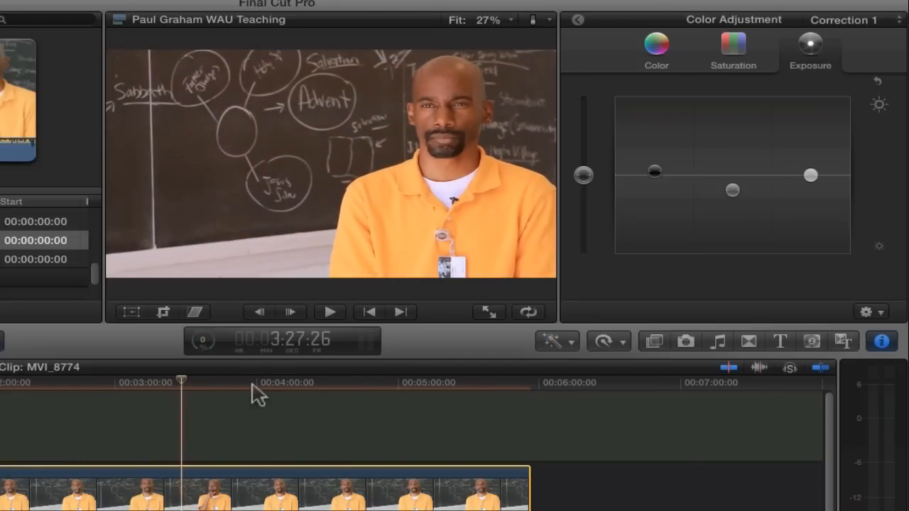
Add a second color correction to the clip and give Correction 2 a color mask.
{"action": "left_click", "coordinate": [578, 20]}
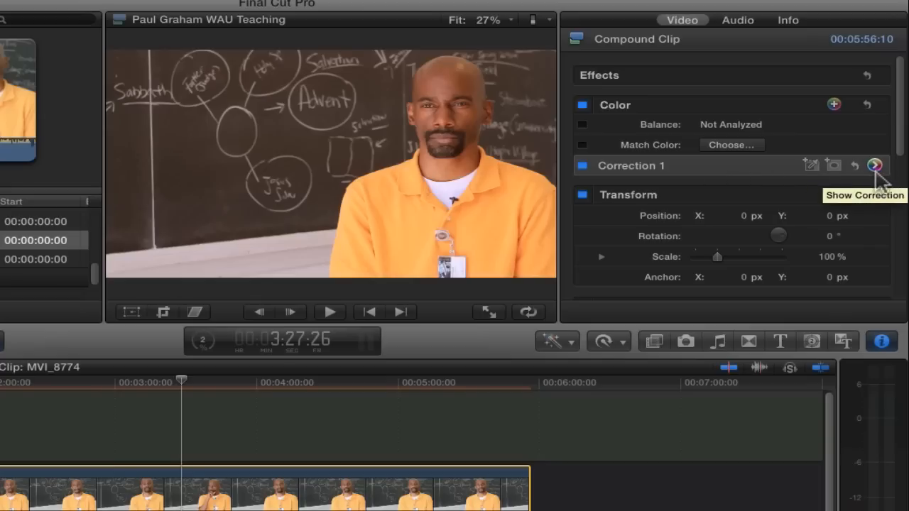
{"action": "left_click", "coordinate": [835, 108]}
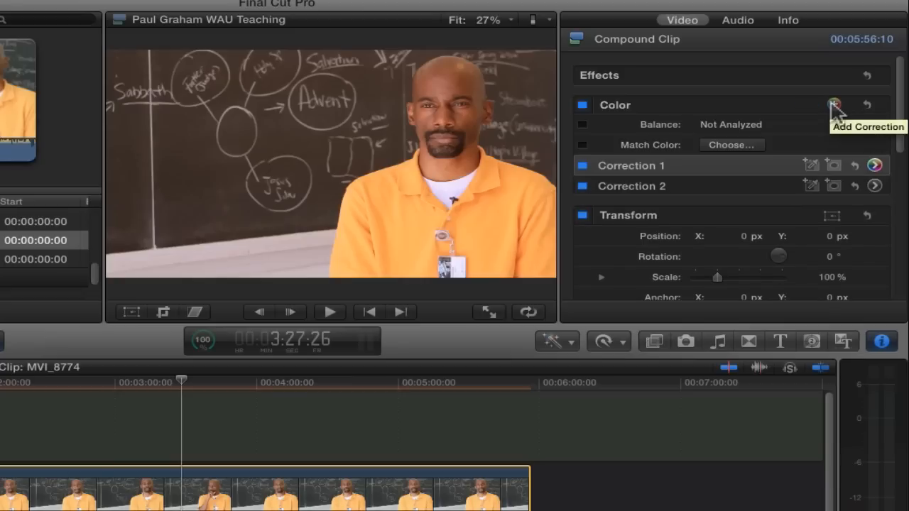
{"action": "left_click", "coordinate": [659, 190]}
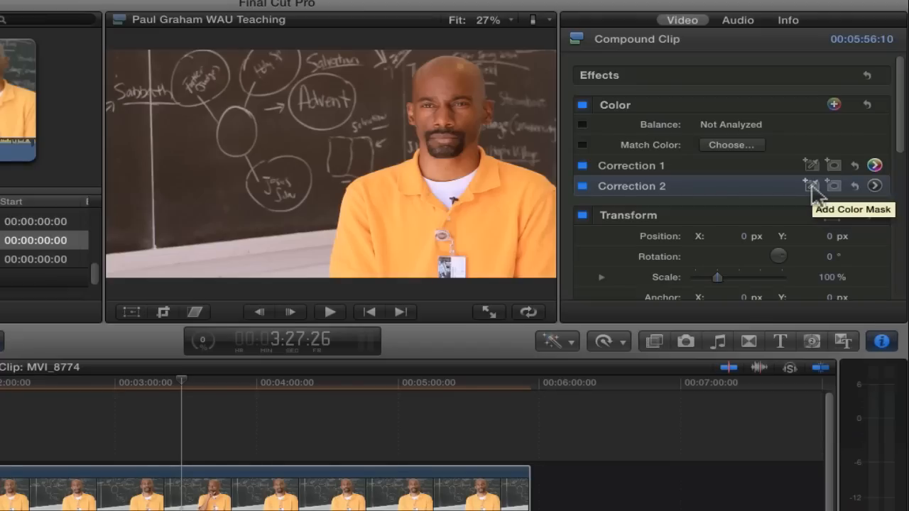
{"action": "left_click", "coordinate": [811, 186]}
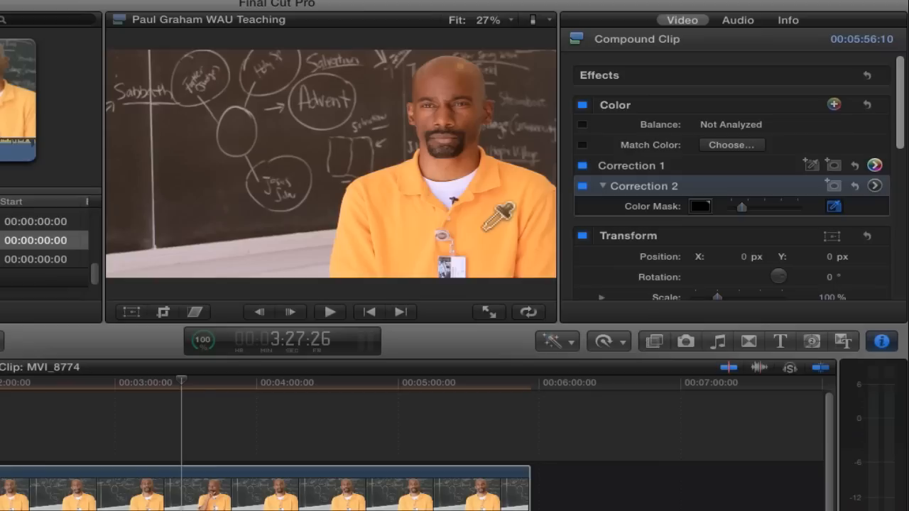
Sample the orange shirt for Correction 2's color mask, slightly increase the mask softness, and resample the shirt to cover it fully.
{"action": "left_click_drag", "start_coordinate": [487, 226], "coordinate": [508, 208]}
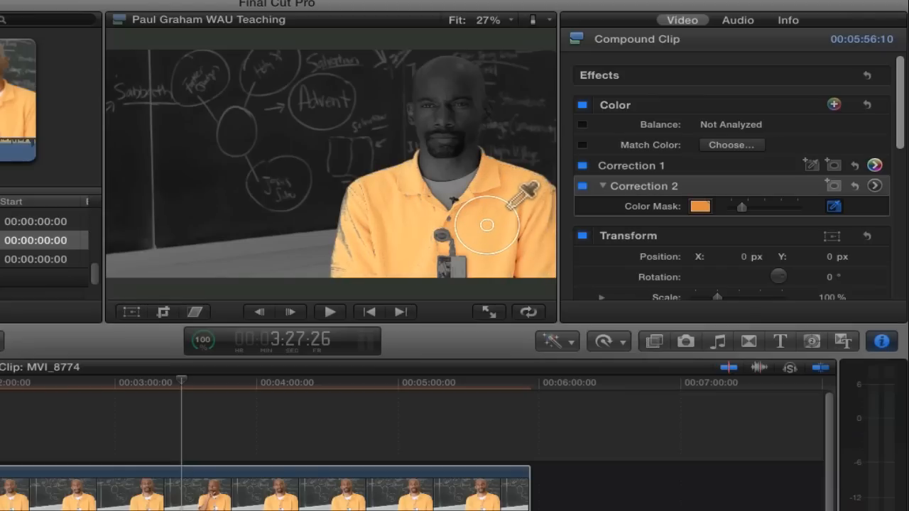
{"action": "left_click_drag", "start_coordinate": [508, 209], "coordinate": [514, 215]}
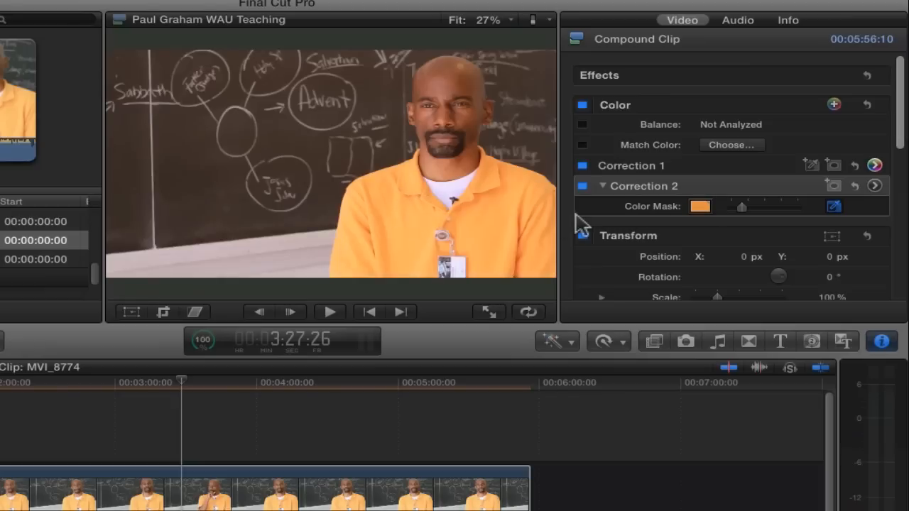
{"action": "mouse_move", "coordinate": [741, 207]}
{"action": "left_mouse_down"}
{"action": "mouse_move", "coordinate": [749, 213]}
{"action": "mouse_move", "coordinate": [718, 215]}
{"action": "mouse_move", "coordinate": [745, 211]}
{"action": "left_mouse_up"}
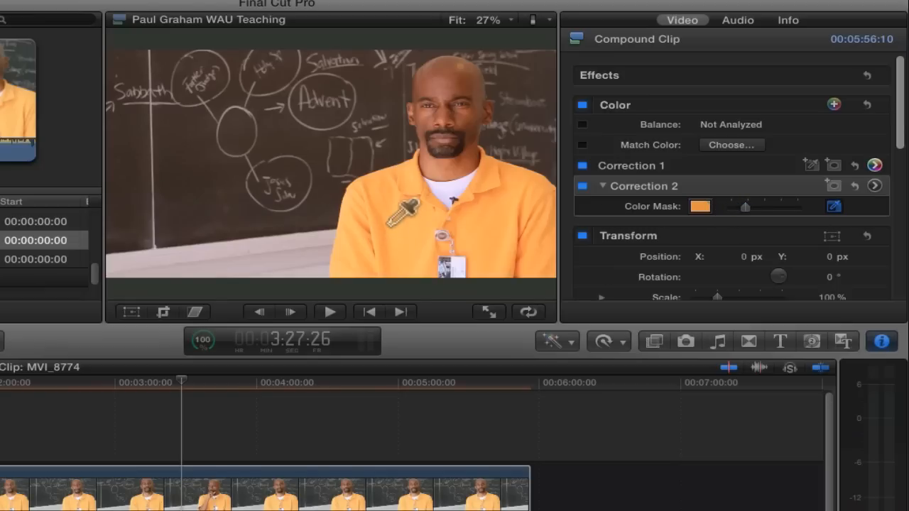
{"action": "left_click_drag", "start_coordinate": [390, 223], "coordinate": [414, 227]}
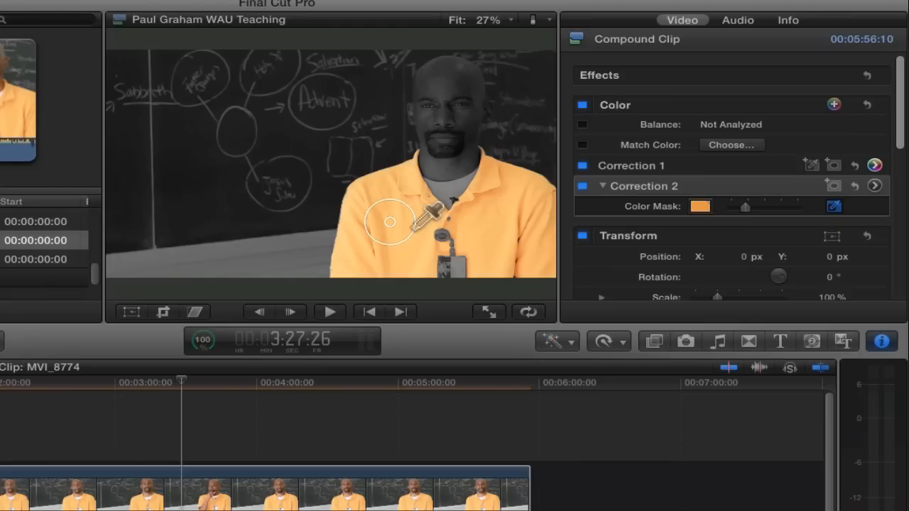
{"action": "left_click_drag", "start_coordinate": [412, 230], "coordinate": [412, 230]}
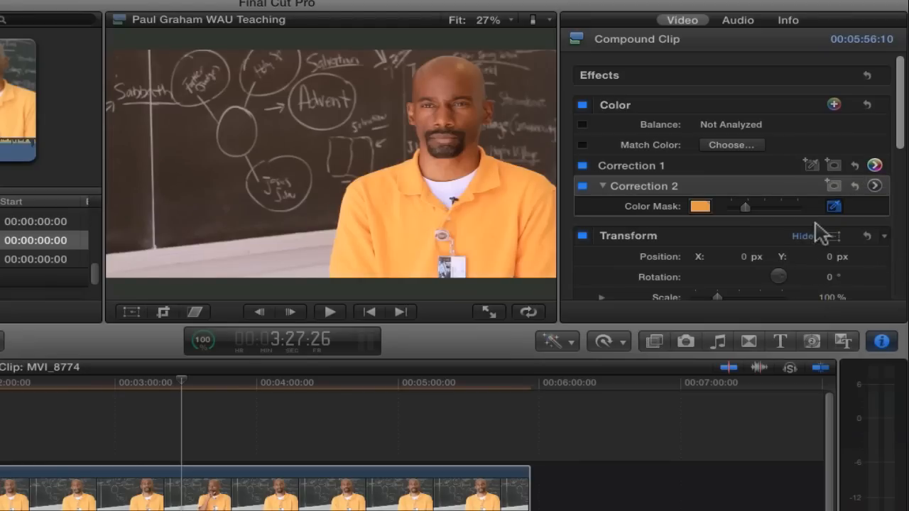
Inside Correction 2's mask, set color Global to 52° -59%, Midtones to 167° -22%, Shadows to maximum red, and move Highlights toward negative blue.
{"action": "left_click", "coordinate": [875, 188]}
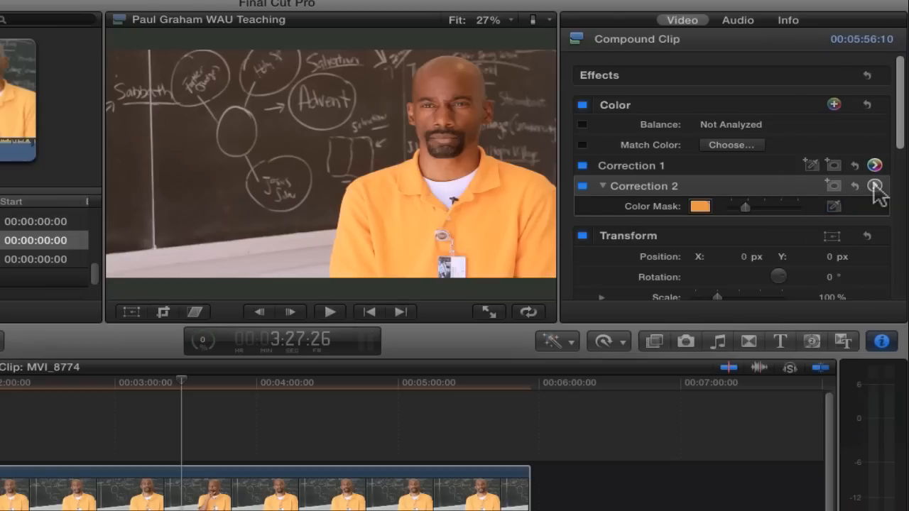
{"action": "left_click", "coordinate": [668, 64]}
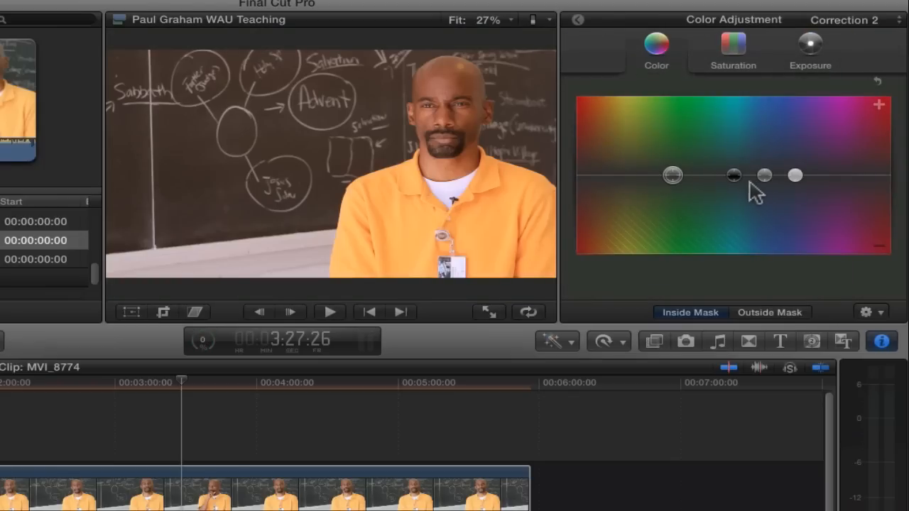
{"action": "mouse_move", "coordinate": [798, 175]}
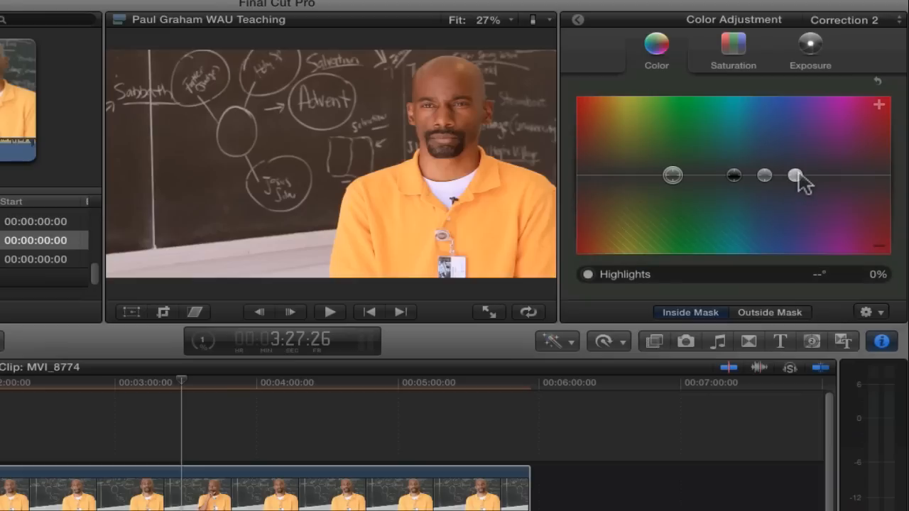
{"action": "left_click_drag", "start_coordinate": [795, 176], "coordinate": [732, 196]}
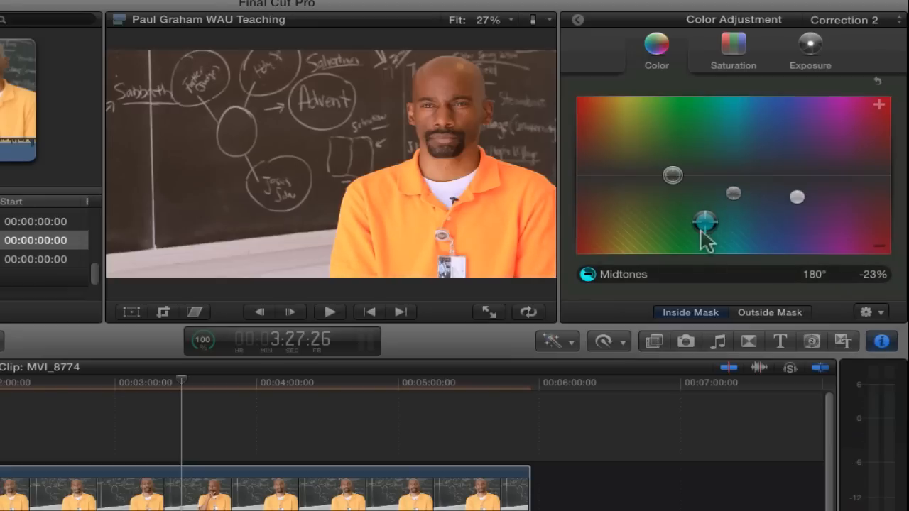
{"action": "left_click_drag", "start_coordinate": [706, 223], "coordinate": [574, 108]}
{"action": "left_click_drag", "start_coordinate": [673, 178], "coordinate": [623, 226]}
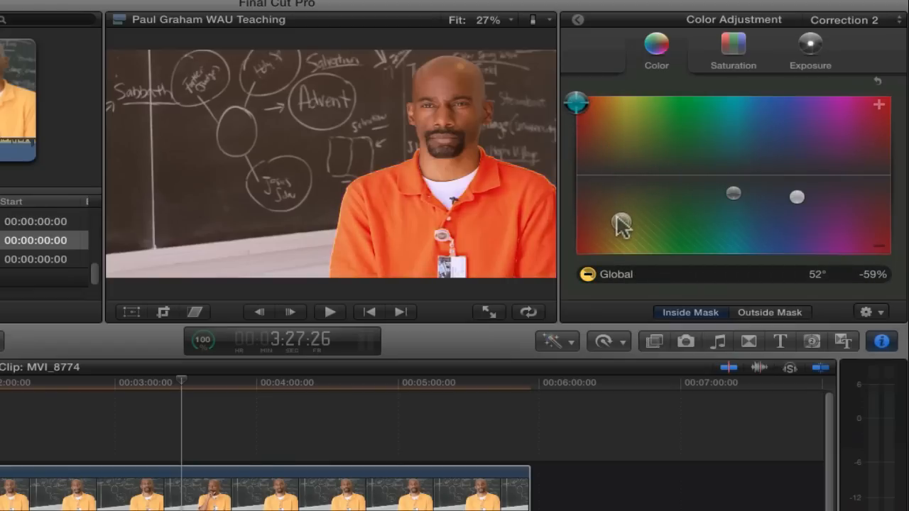
{"action": "left_click_drag", "start_coordinate": [729, 198], "coordinate": [717, 195]}
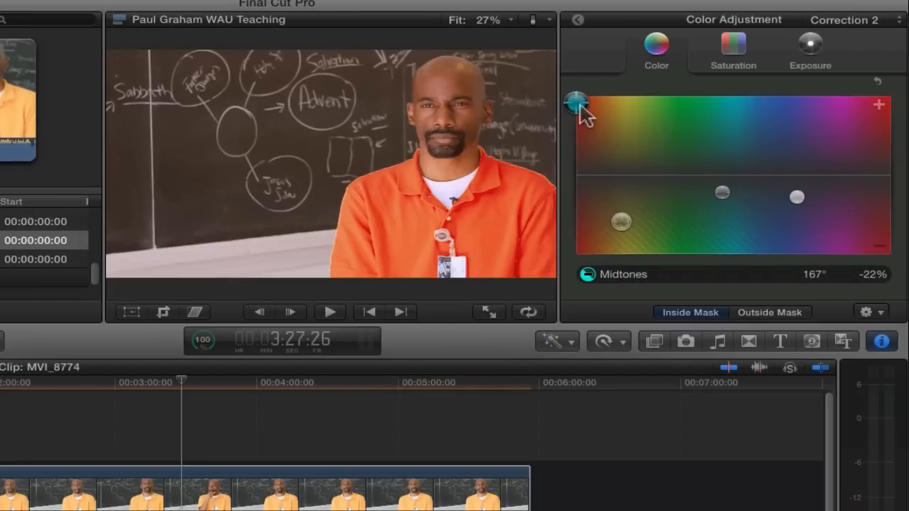
Inside Correction 2's mask, raise the Shadows saturation, set Global saturation to +16% and set Global exposure to -4%.
{"action": "left_click", "coordinate": [733, 53]}
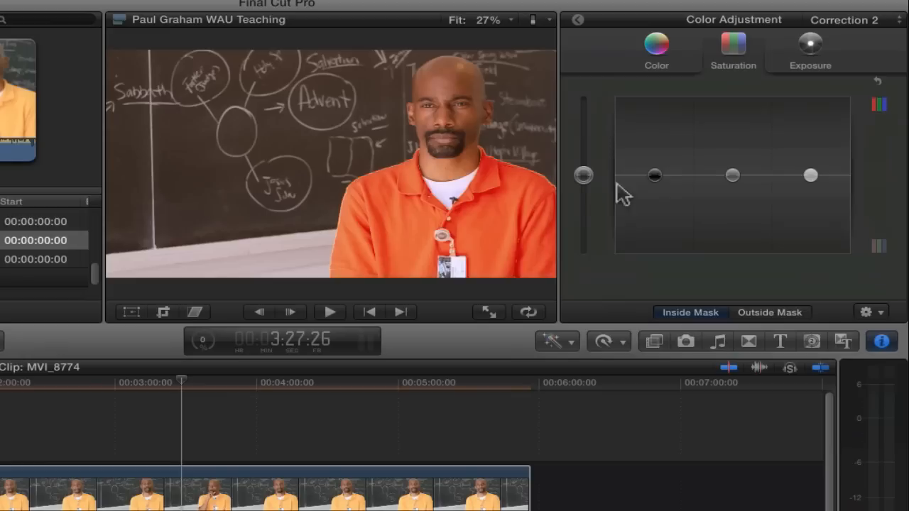
{"action": "left_click", "coordinate": [656, 173]}
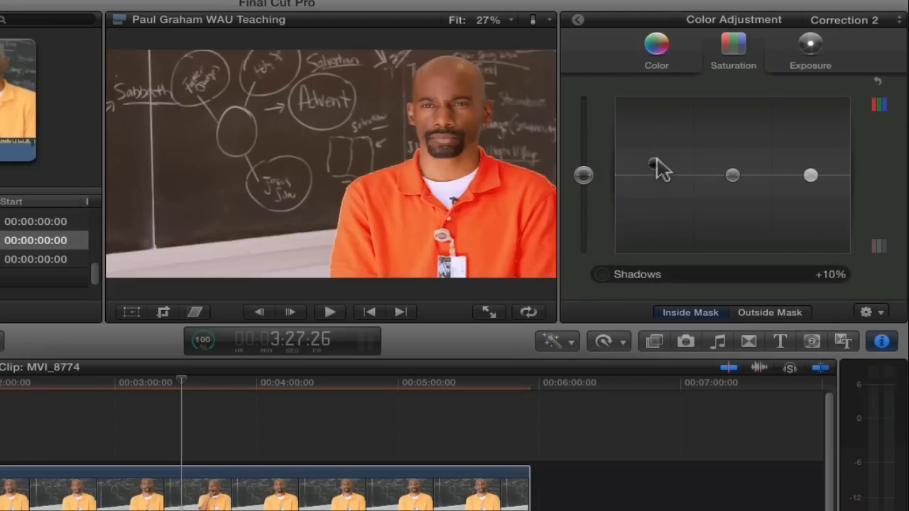
{"action": "left_click_drag", "start_coordinate": [591, 174], "coordinate": [585, 162]}
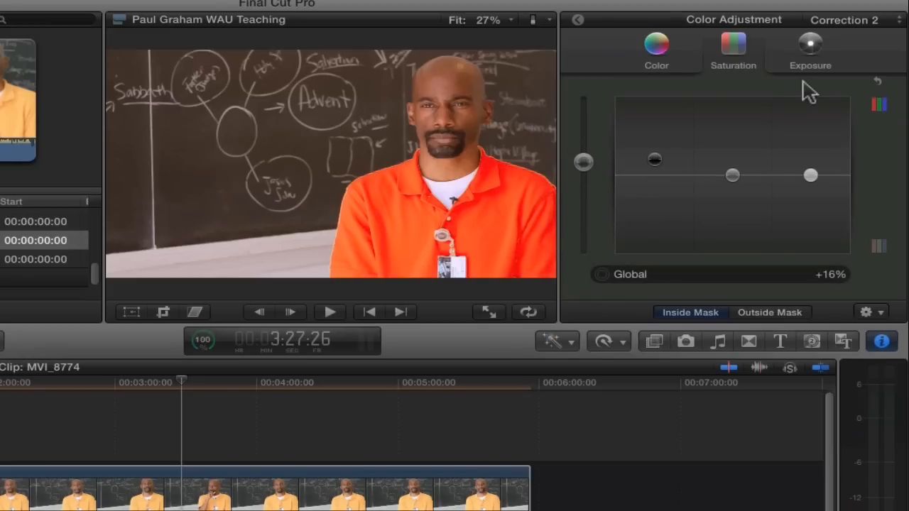
{"action": "left_click", "coordinate": [813, 50]}
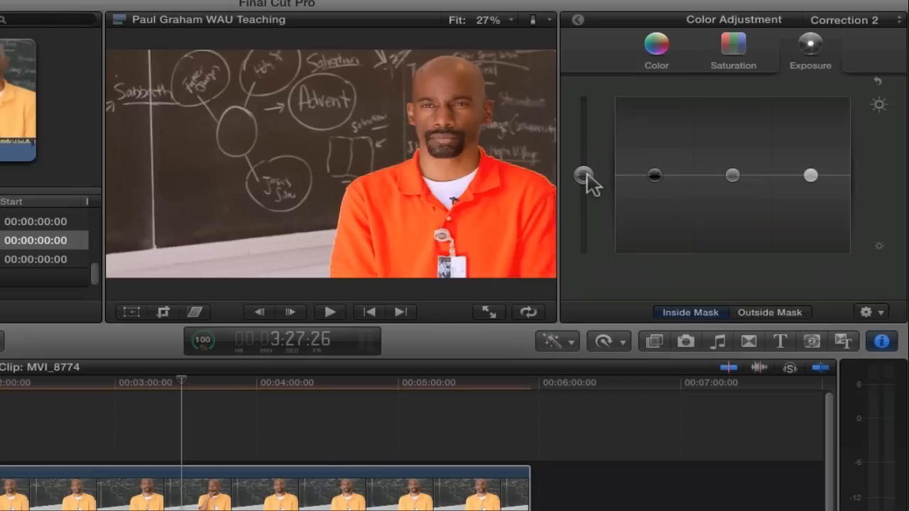
{"action": "left_click_drag", "start_coordinate": [586, 176], "coordinate": [585, 179]}
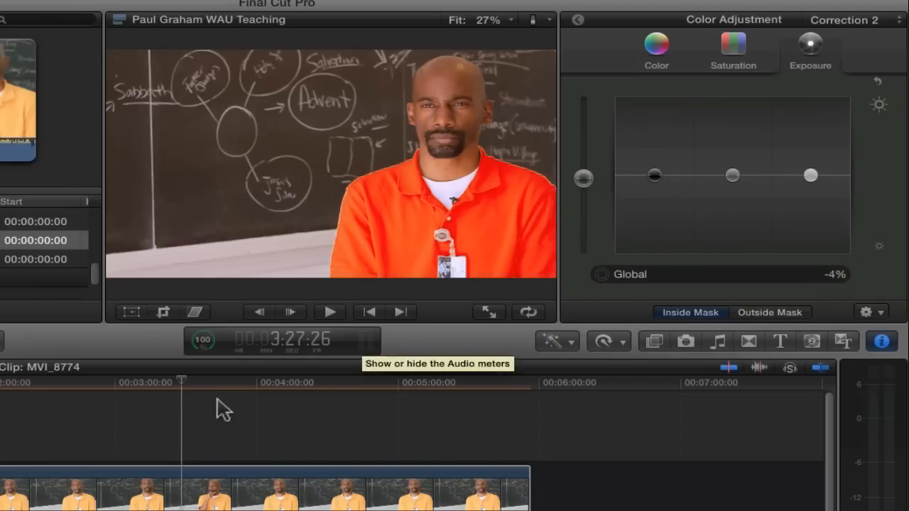
Review the recolored shirt at several points of the timeline and in the second half of the synchronized clip in the browser.
{"action": "left_click_drag", "start_coordinate": [229, 383], "coordinate": [98, 387]}
{"action": "key", "text": "space"}
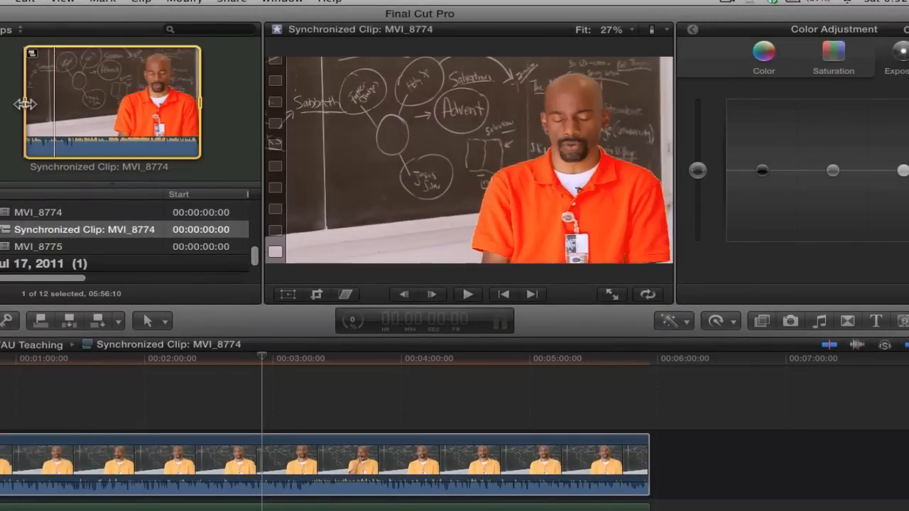
{"action": "left_click_drag", "start_coordinate": [24, 102], "coordinate": [112, 106]}
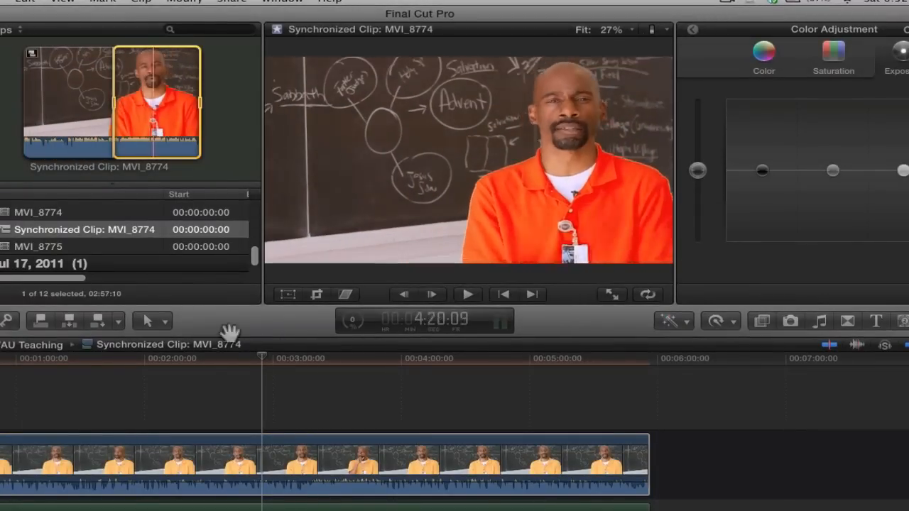
{"action": "left_click", "coordinate": [305, 461]}
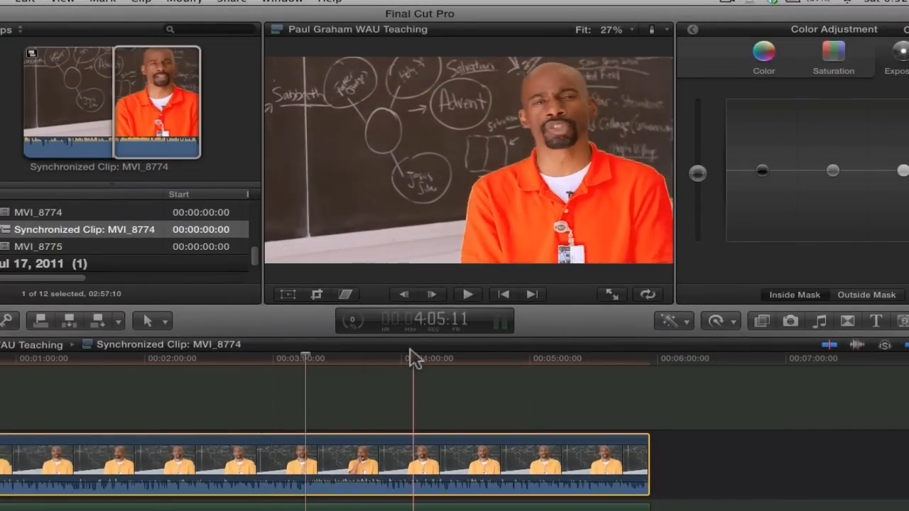
{"action": "left_click", "coordinate": [348, 368]}
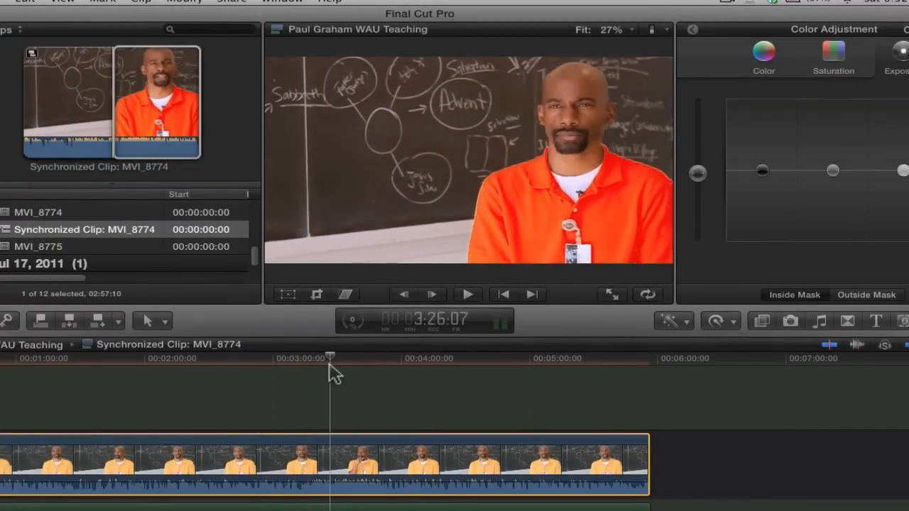
Select about the last 1:39:14 of browser clip MVI_8775 and append it to the end of the timeline.
{"action": "left_click", "coordinate": [62, 247]}
{"action": "left_click", "coordinate": [106, 79]}
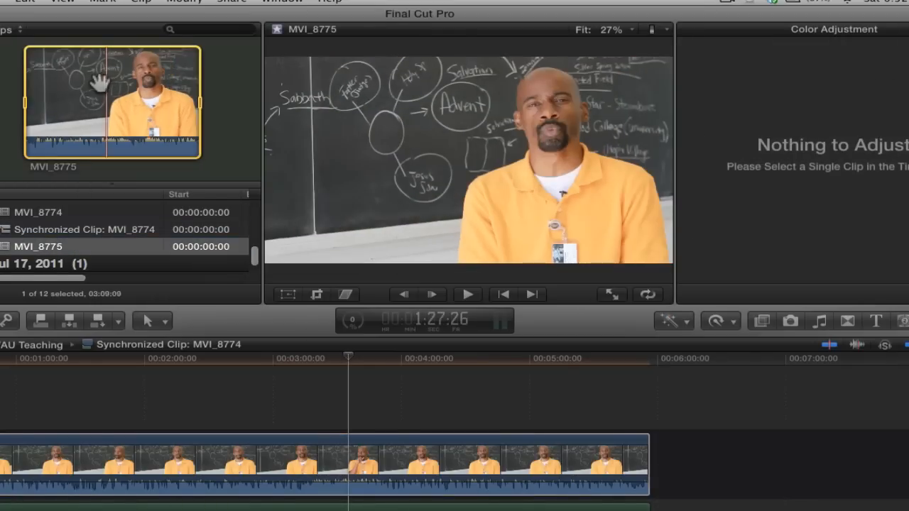
{"action": "left_click_drag", "start_coordinate": [22, 107], "coordinate": [108, 107]}
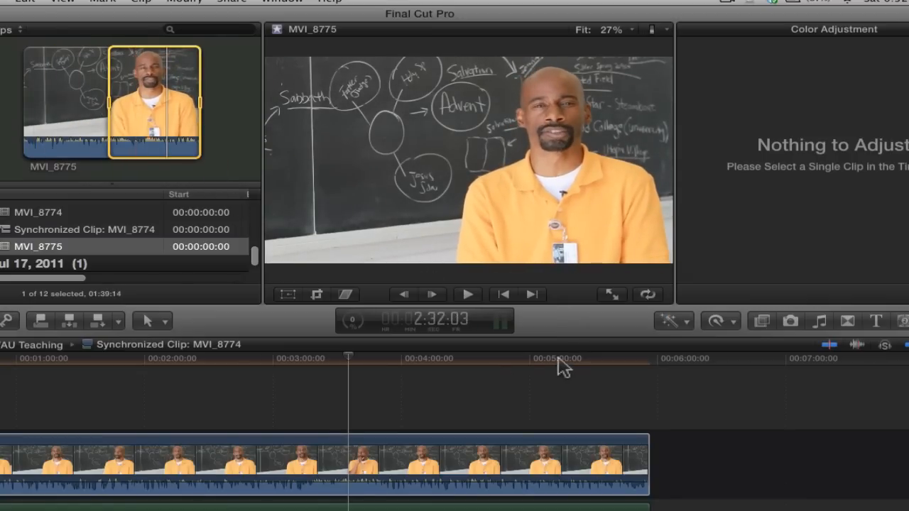
{"action": "left_click_drag", "start_coordinate": [559, 358], "coordinate": [649, 357]}
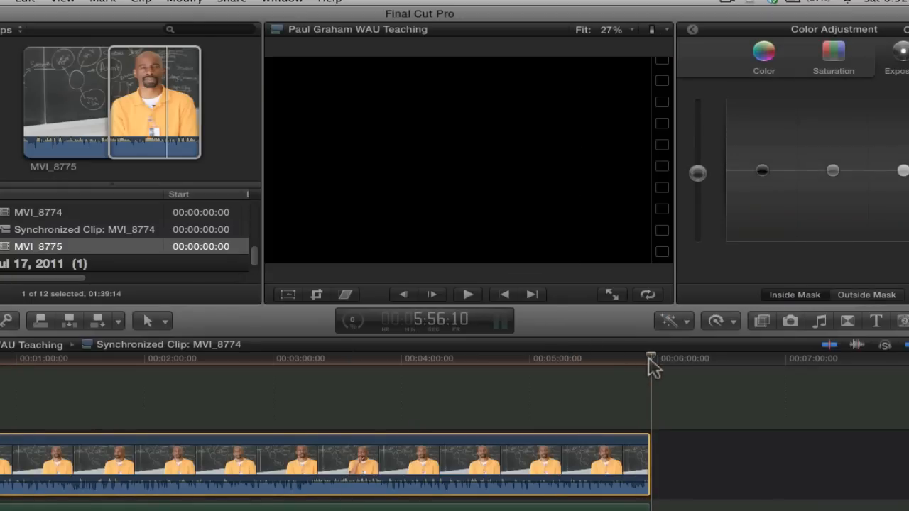
{"action": "key", "text": "e"}
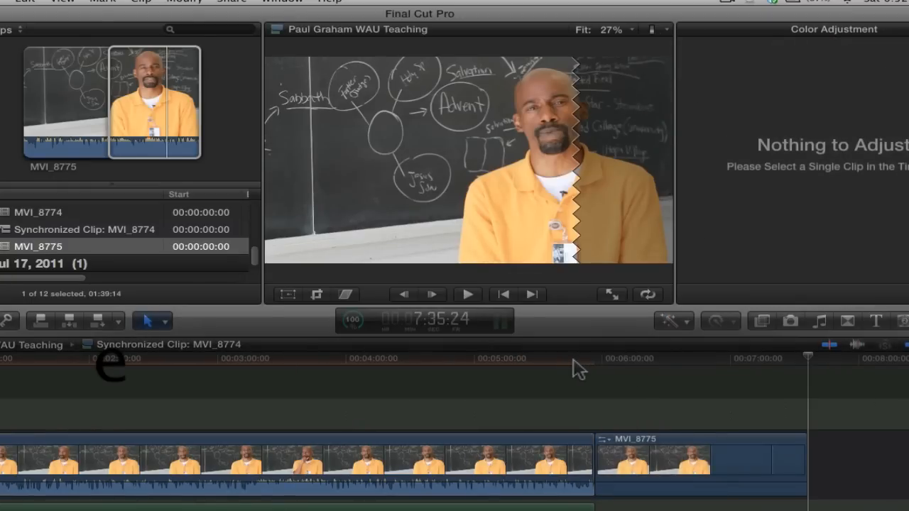
Play around the cut between the corrected clip and MVI_8775 to compare the color of the two shots.
{"action": "left_click", "coordinate": [547, 361]}
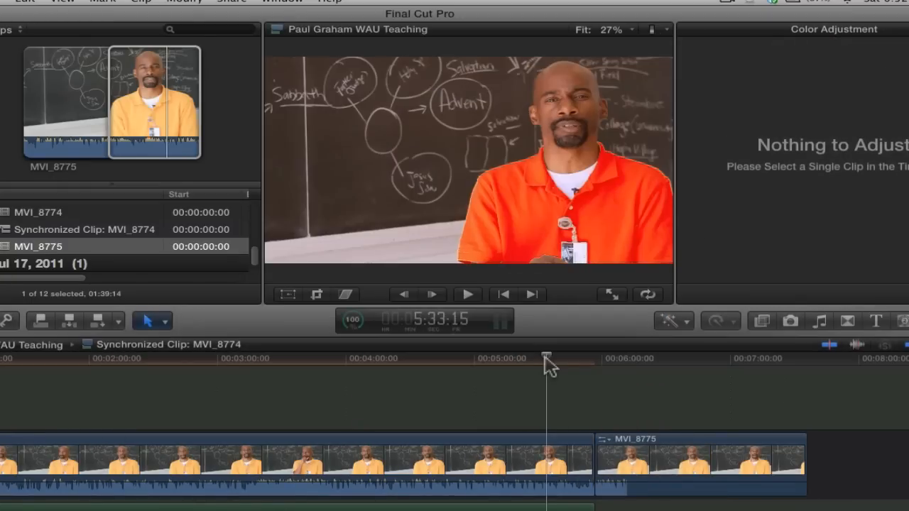
{"action": "left_click", "coordinate": [513, 360]}
{"action": "key", "text": "space"}
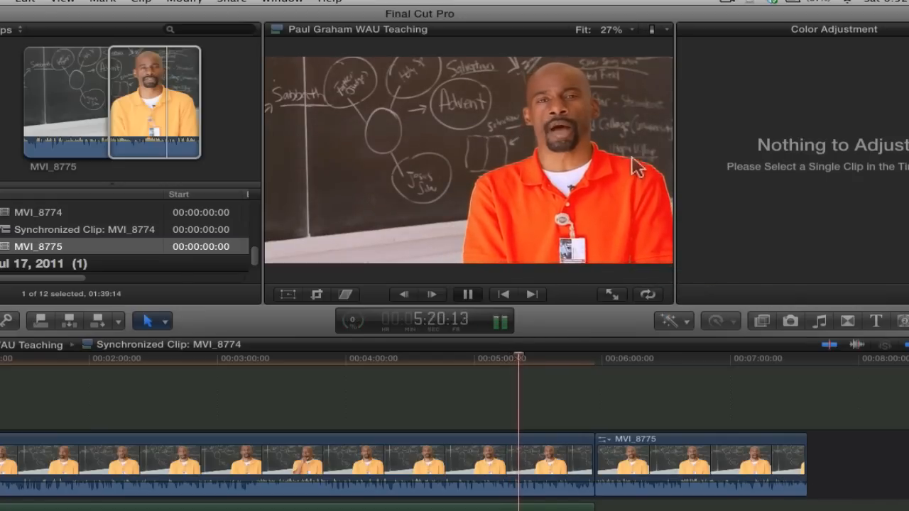
{"action": "key", "text": "space"}
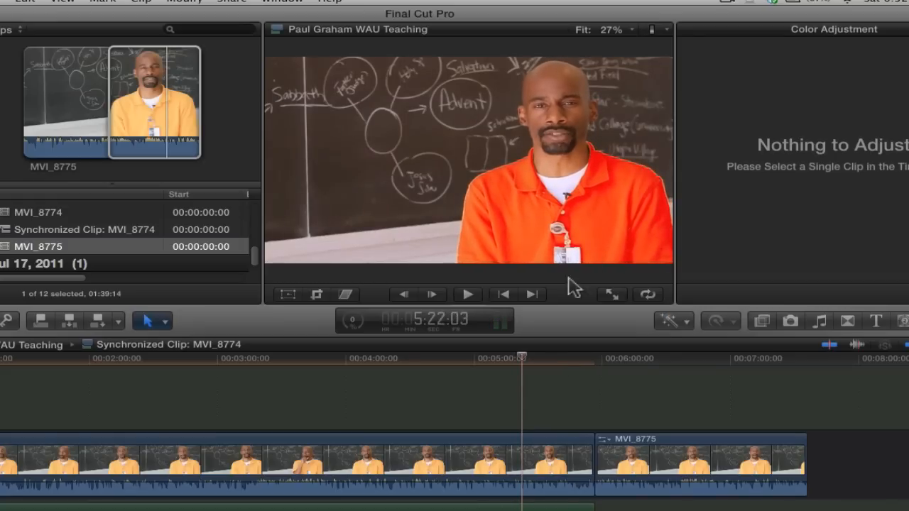
{"action": "key", "text": "space"}
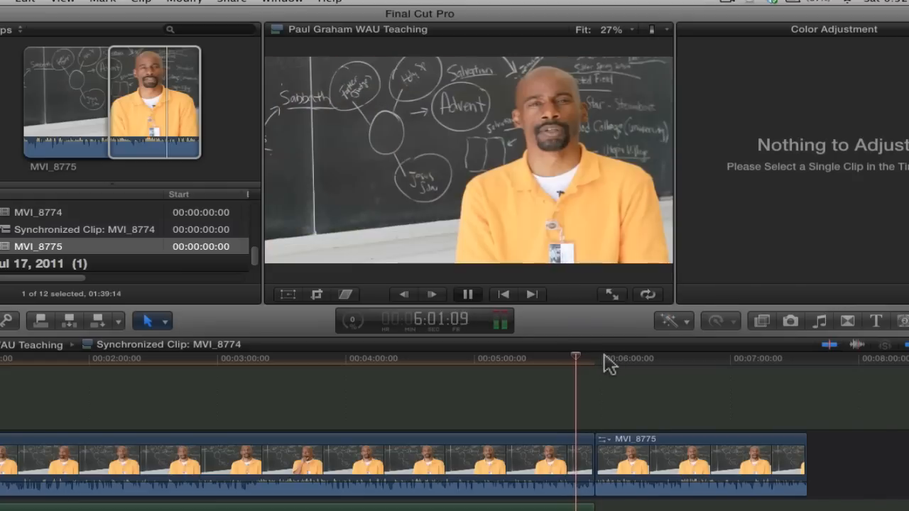
{"action": "left_click", "coordinate": [605, 356]}
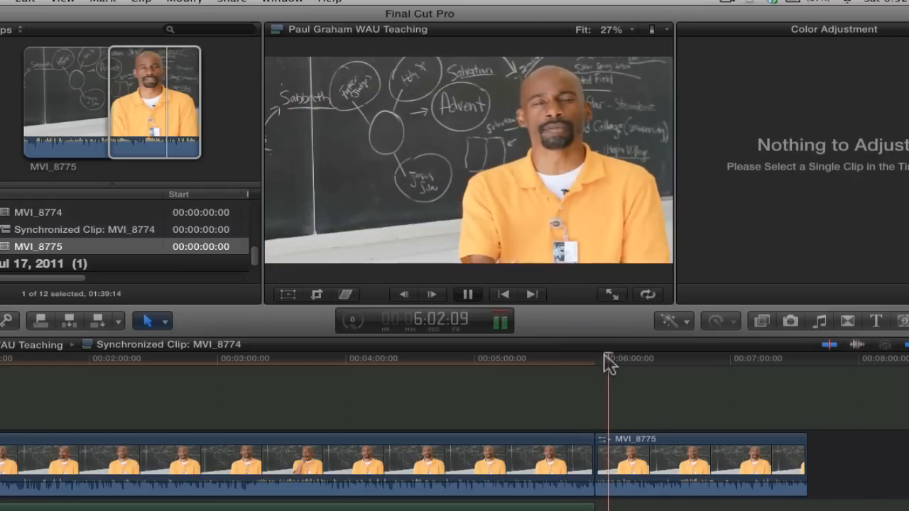
{"action": "left_click", "coordinate": [576, 359]}
{"action": "key", "text": "space"}
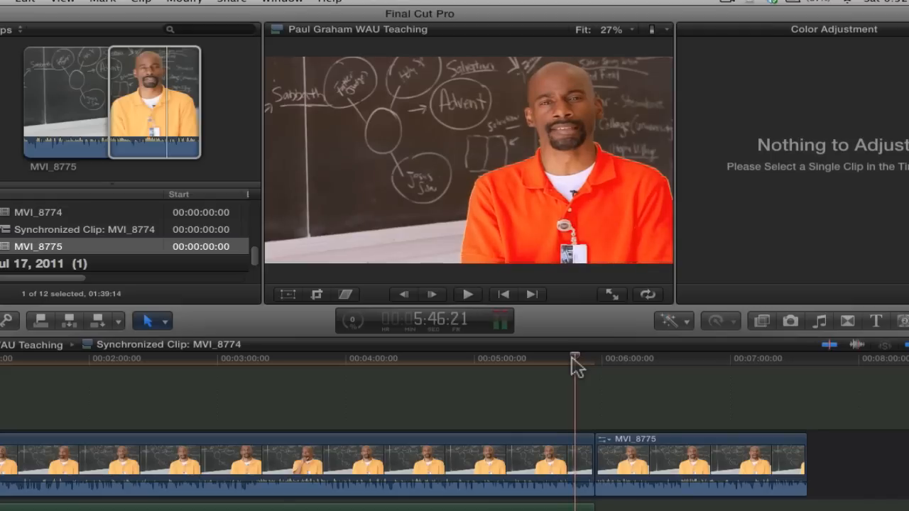